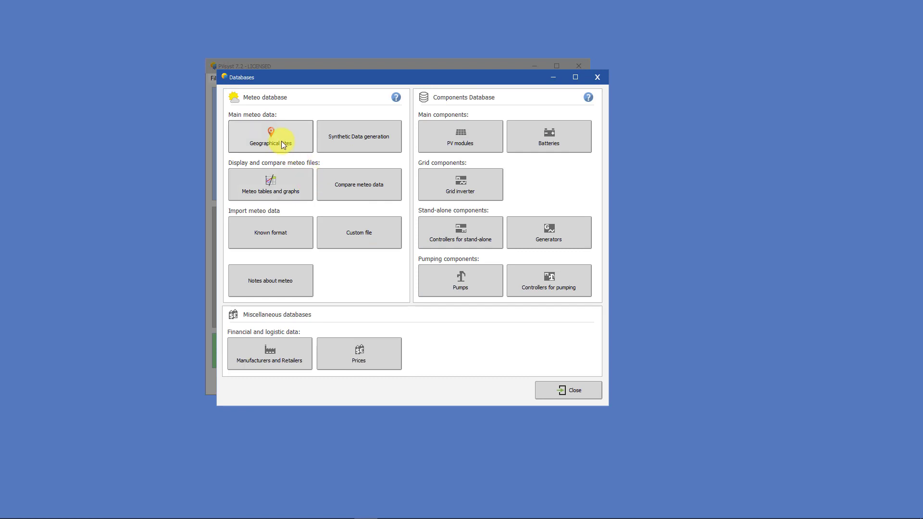
Open the geographical sites list, showing Europe stations, from the Databases window.
{"action": "left_click", "coordinate": [297, 139]}
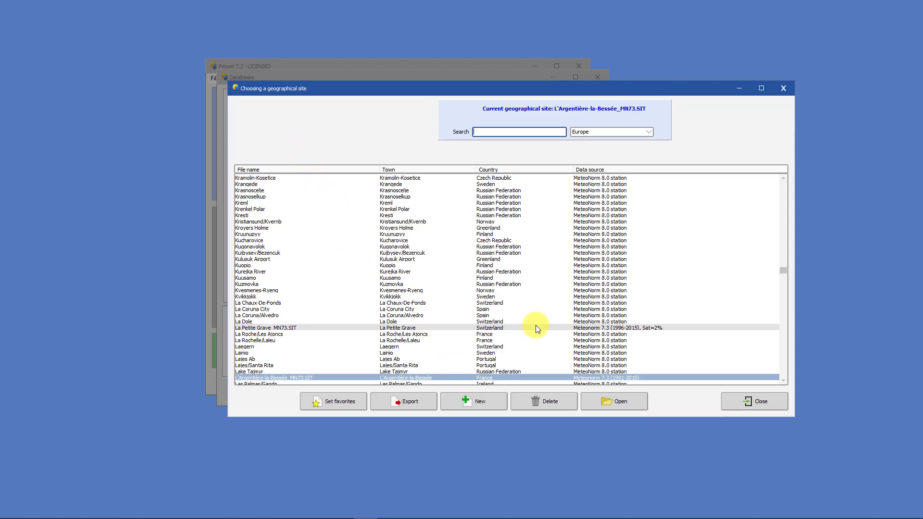
{"action": "scroll", "coordinate": [541, 318], "scroll_direction": "down", "scroll_amount": 3}
{"action": "scroll", "coordinate": [544, 312], "scroll_direction": "down", "scroll_amount": 3}
{"action": "scroll", "coordinate": [544, 313], "scroll_direction": "down", "scroll_amount": 2}
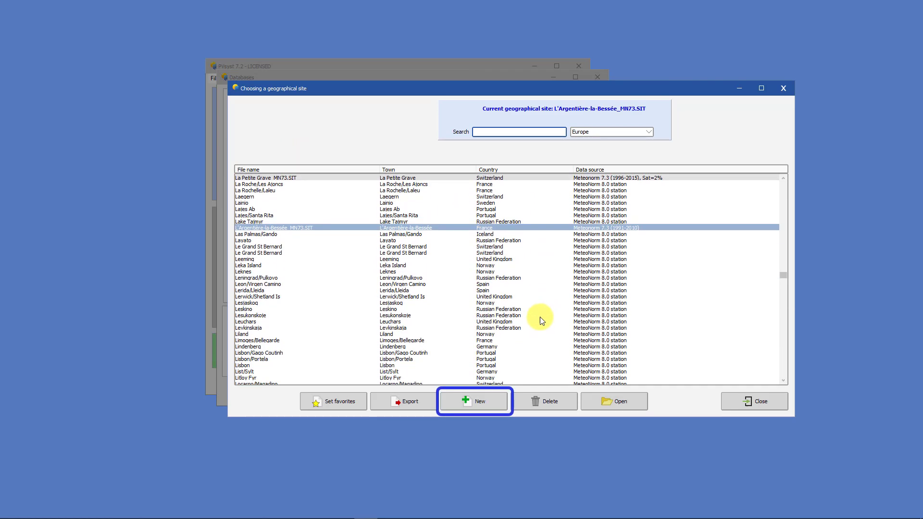
Start a new site and accept the Marseille, France point from the interactive map.
{"action": "left_click", "coordinate": [488, 398]}
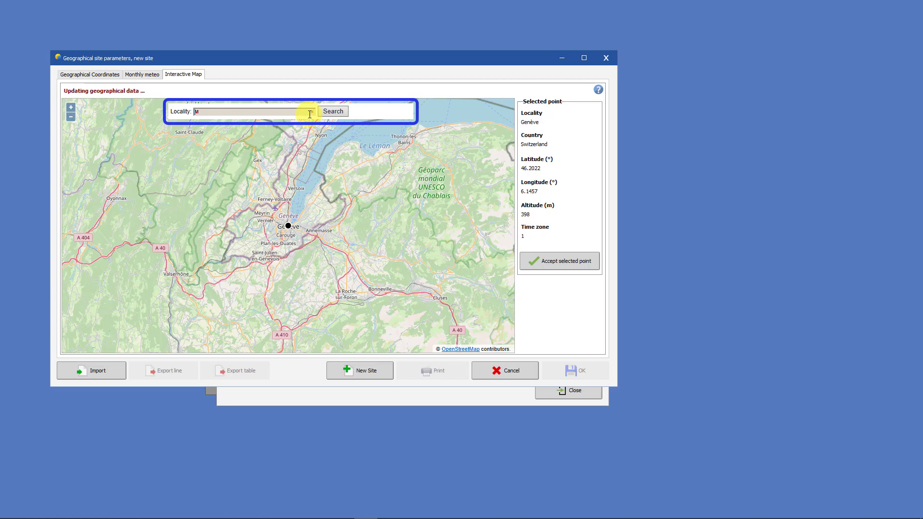
{"action": "type", "text": "Marseille"}
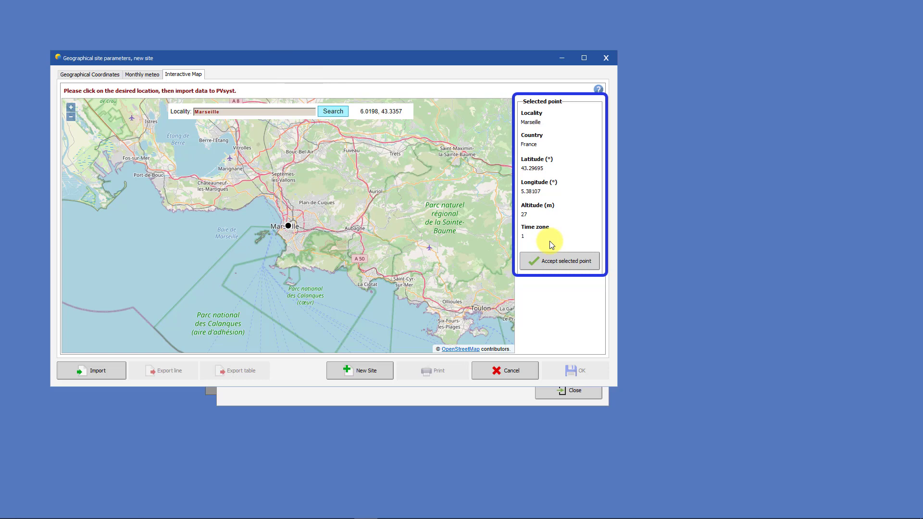
{"action": "left_click", "coordinate": [554, 255]}
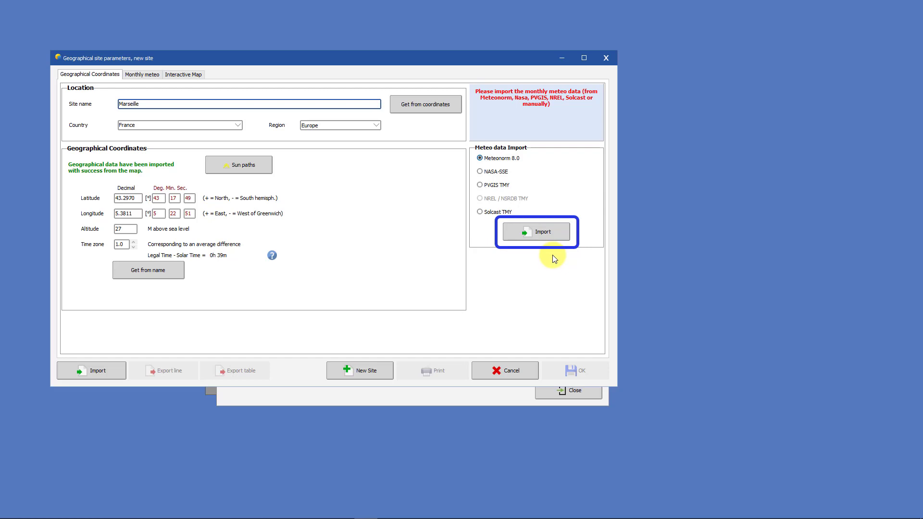
Import Meteonorm 8.0 monthly data for Marseille, giving 1609.8 kWh/m² annual global irradiation.
{"action": "left_click", "coordinate": [545, 229]}
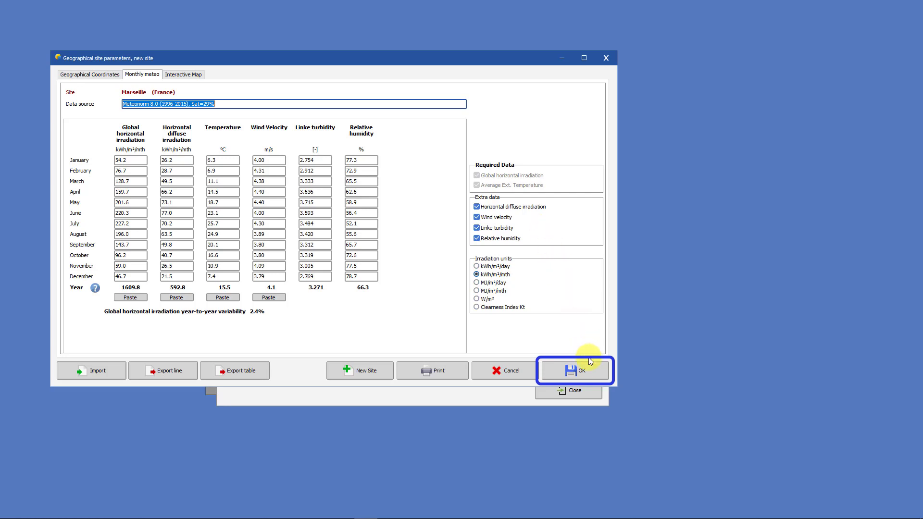
Save the Marseille site file and accept saving its synthetic hourly meteo file Marseille_MN80_SYN.
{"action": "left_click", "coordinate": [586, 370]}
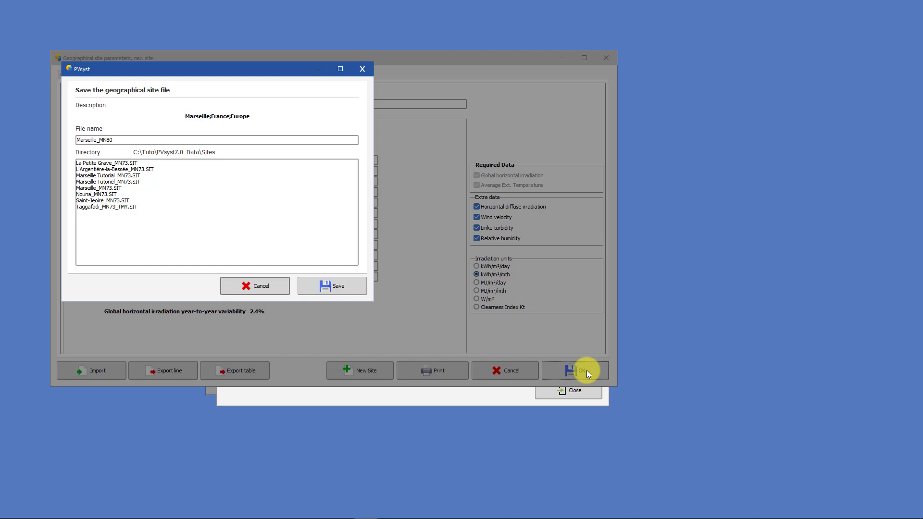
{"action": "left_click", "coordinate": [335, 285]}
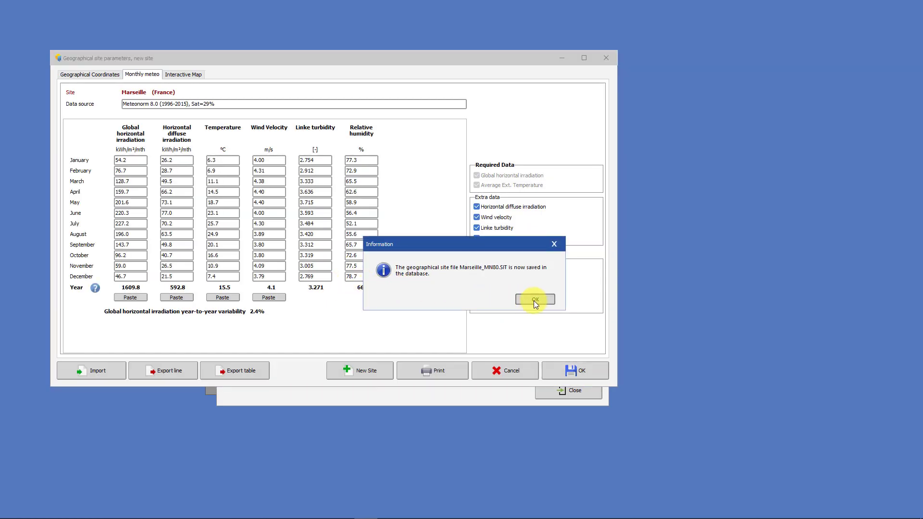
{"action": "left_click", "coordinate": [534, 301]}
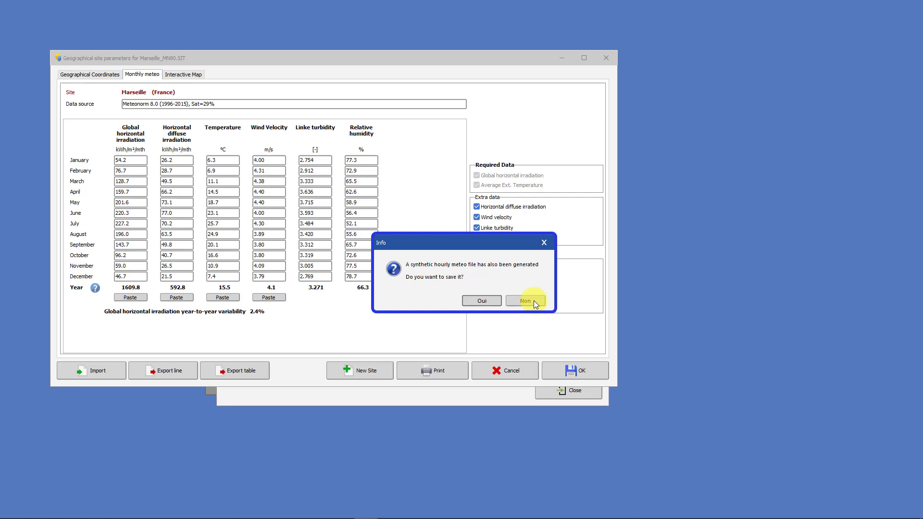
{"action": "left_click", "coordinate": [485, 301]}
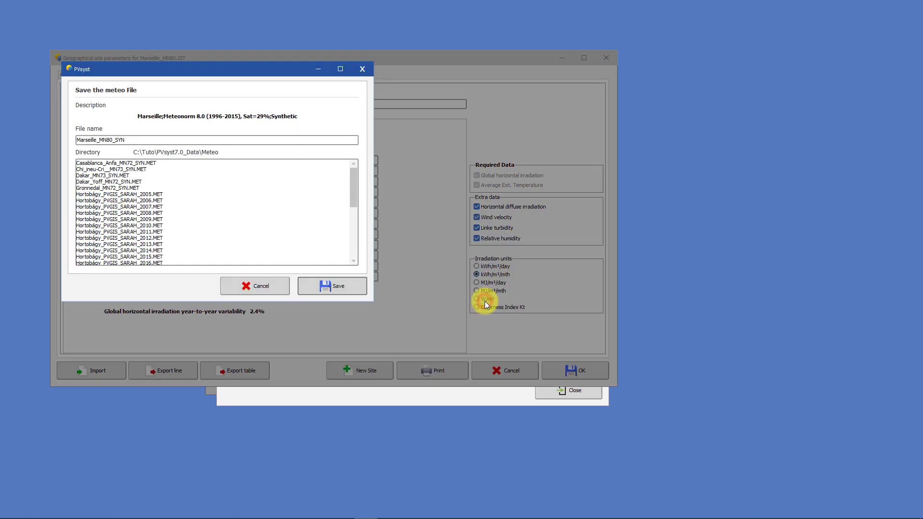
Save Marseille_MN80_SYN.MET, check its 1990 hourly data in the meteo tables, then close.
{"action": "left_click", "coordinate": [336, 289]}
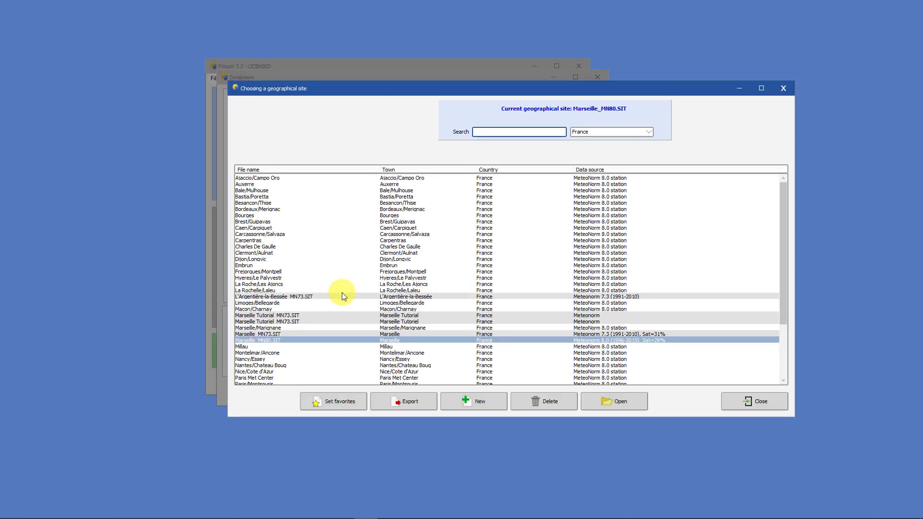
{"action": "left_click", "coordinate": [741, 403]}
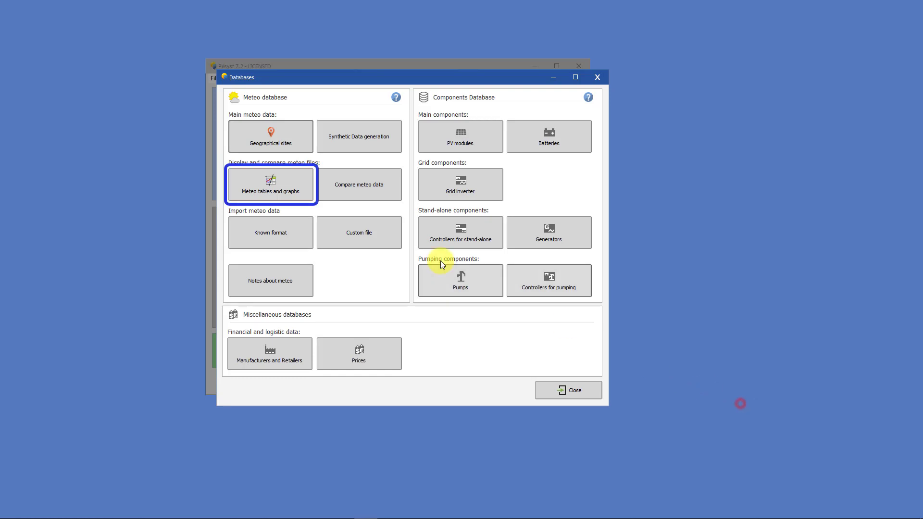
{"action": "left_click", "coordinate": [296, 194]}
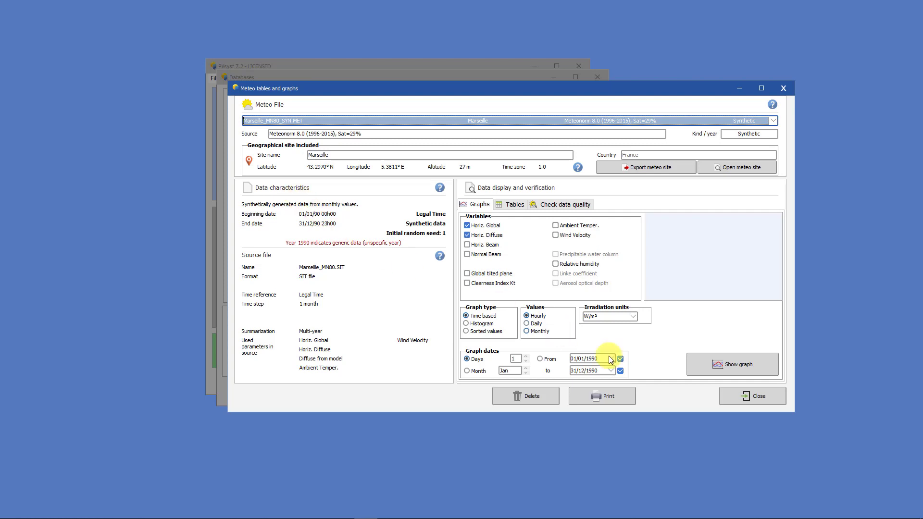
{"action": "left_click", "coordinate": [747, 398]}
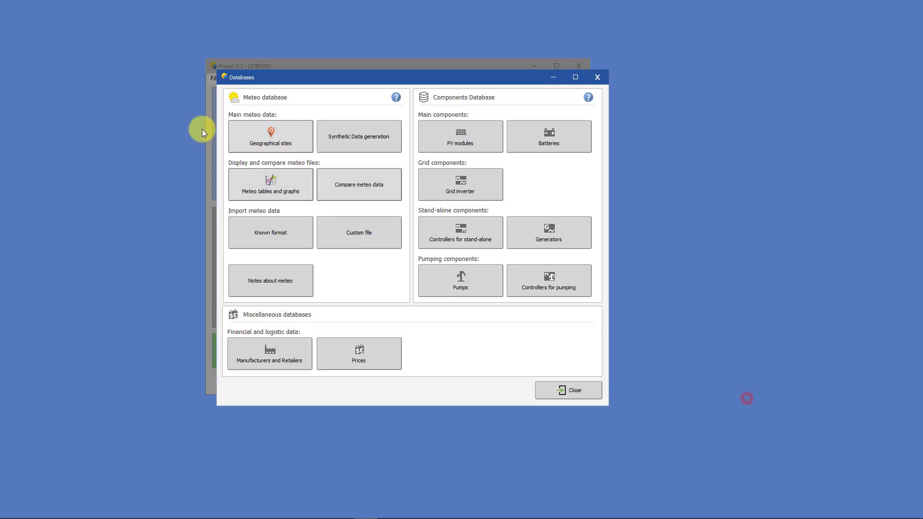